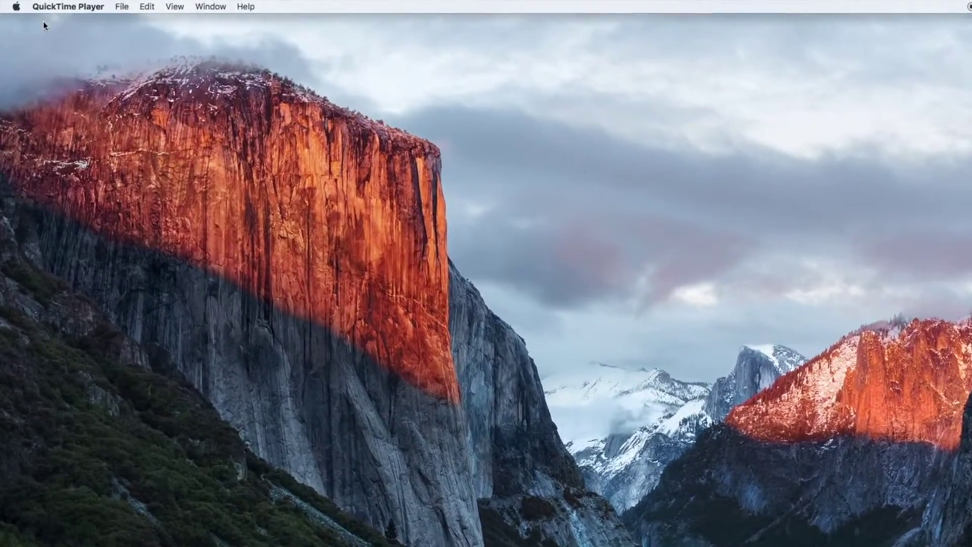
# Reach Time Machine settings from the Apple menu and flip the switch to show backup disks.
pyautogui.click(43, 21)
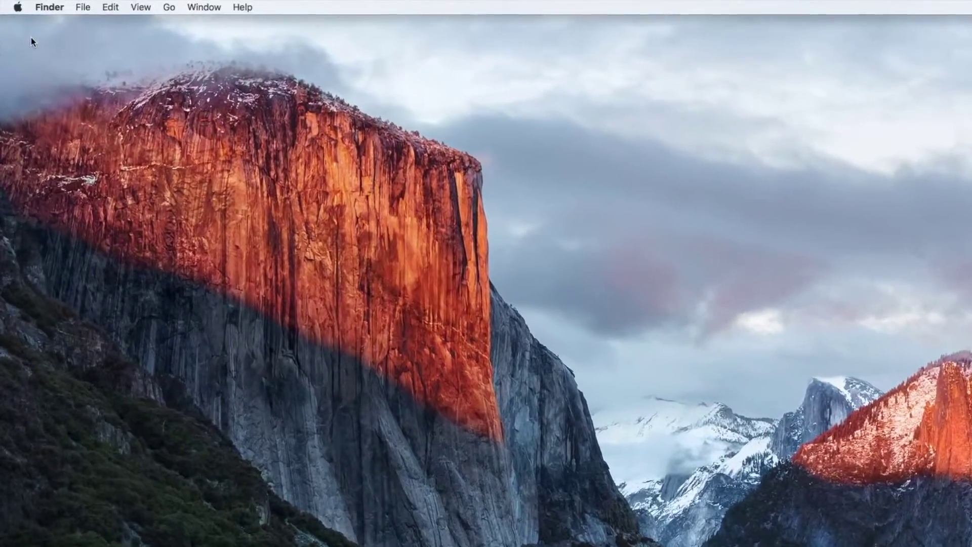
pyautogui.click(17, 6)
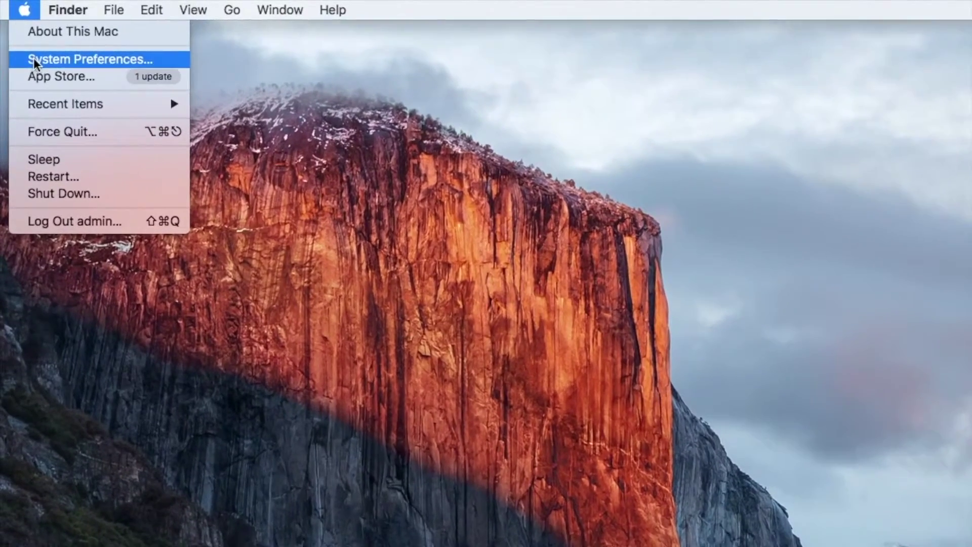
pyautogui.click(34, 58)
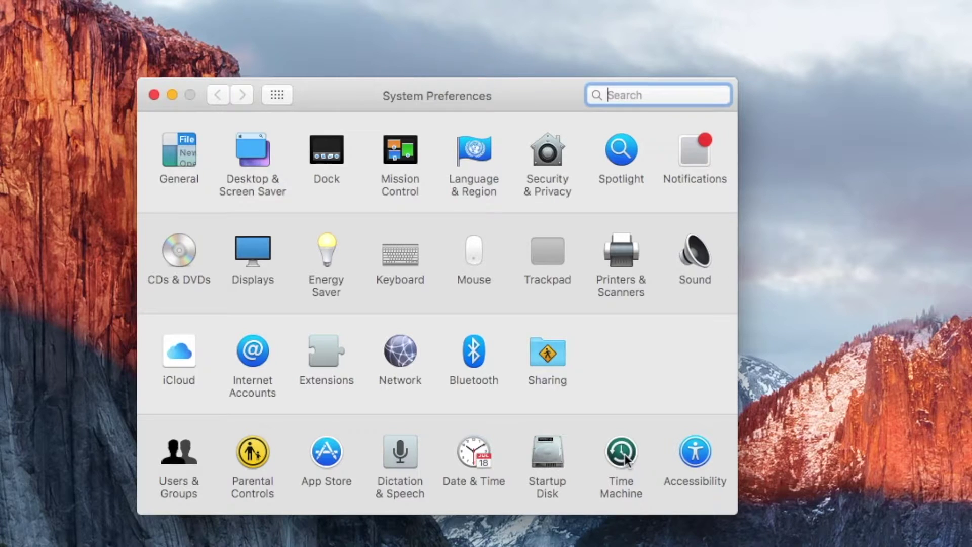
pyautogui.click(624, 454)
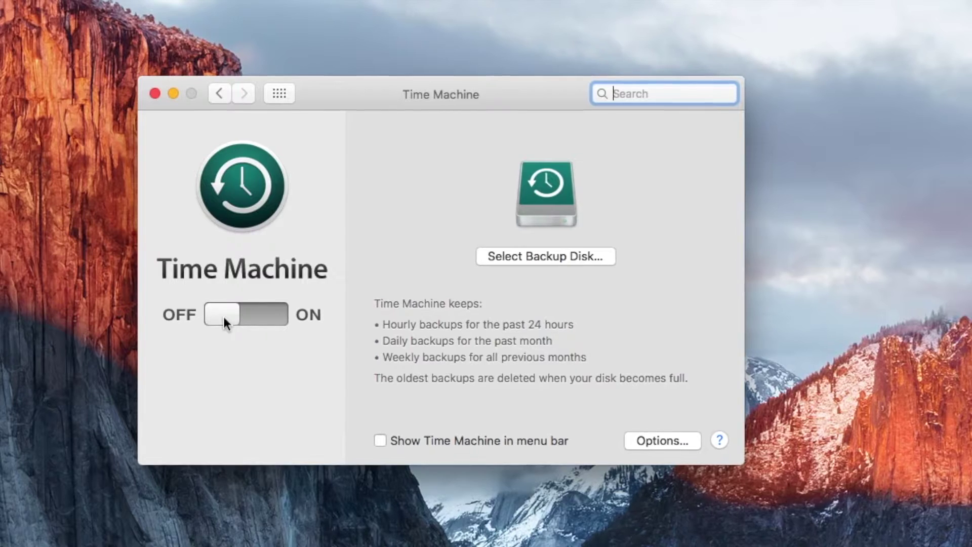
pyautogui.click(223, 315)
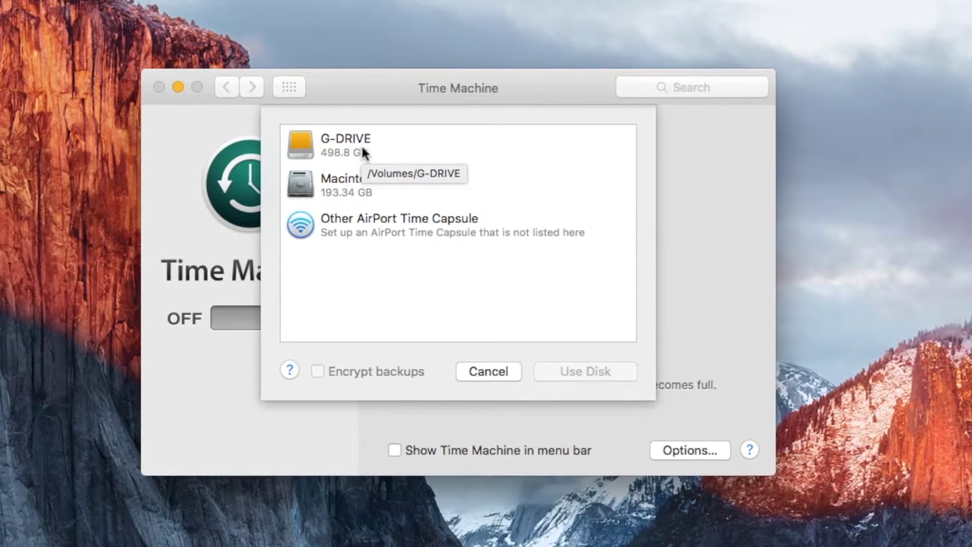
# Choose G-DRIVE in the disk list and confirm it with Use Disk.
pyautogui.click(364, 147)
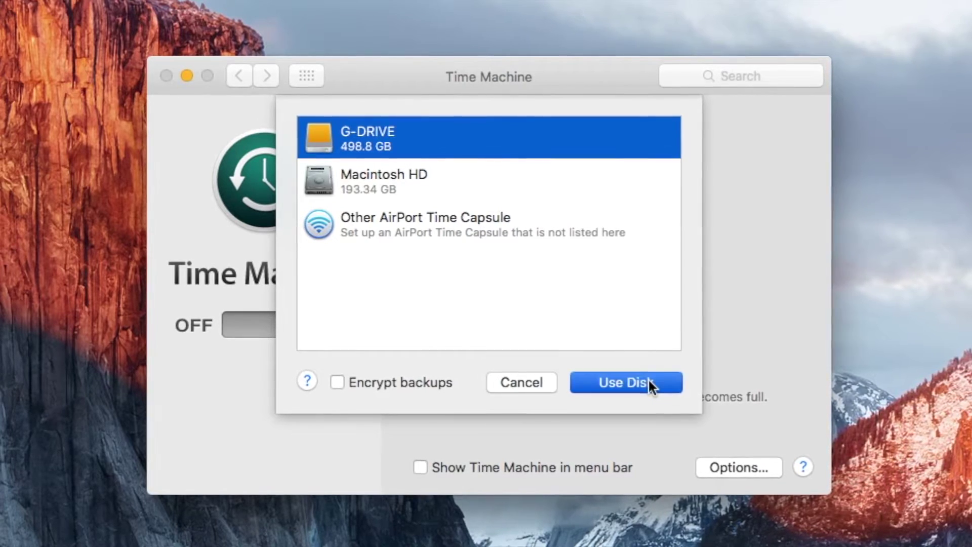
pyautogui.click(647, 378)
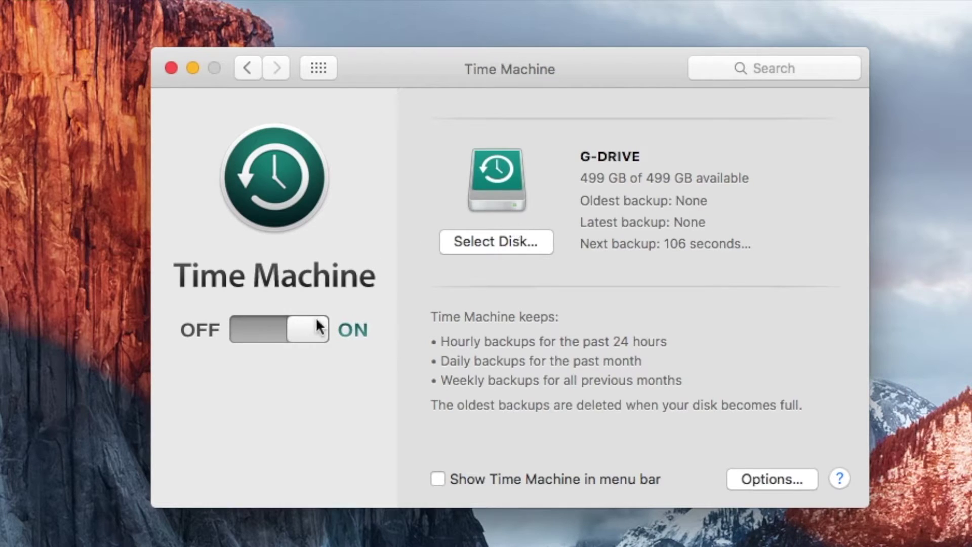
# Switch automatic backups off and show Time Machine in the menu bar.
pyautogui.click(309, 337)
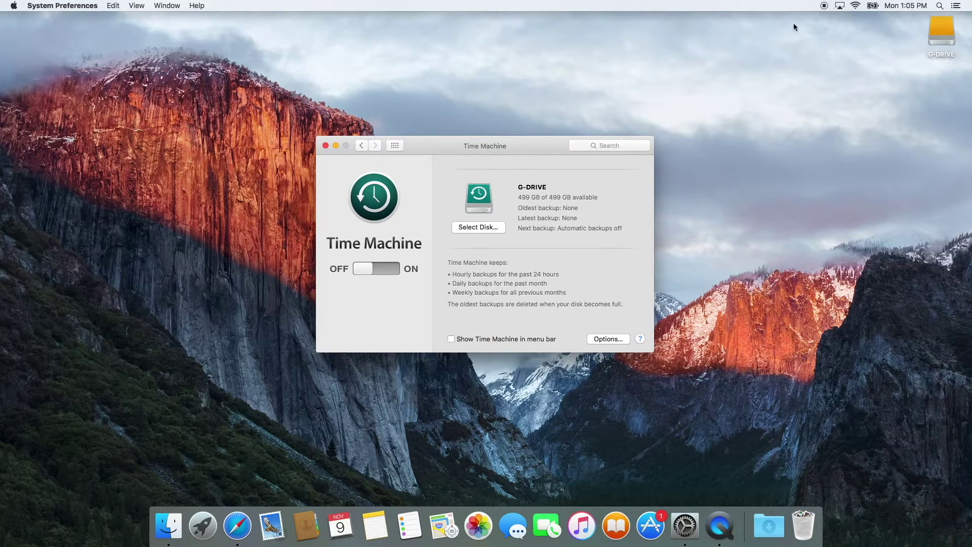
pyautogui.click(478, 339)
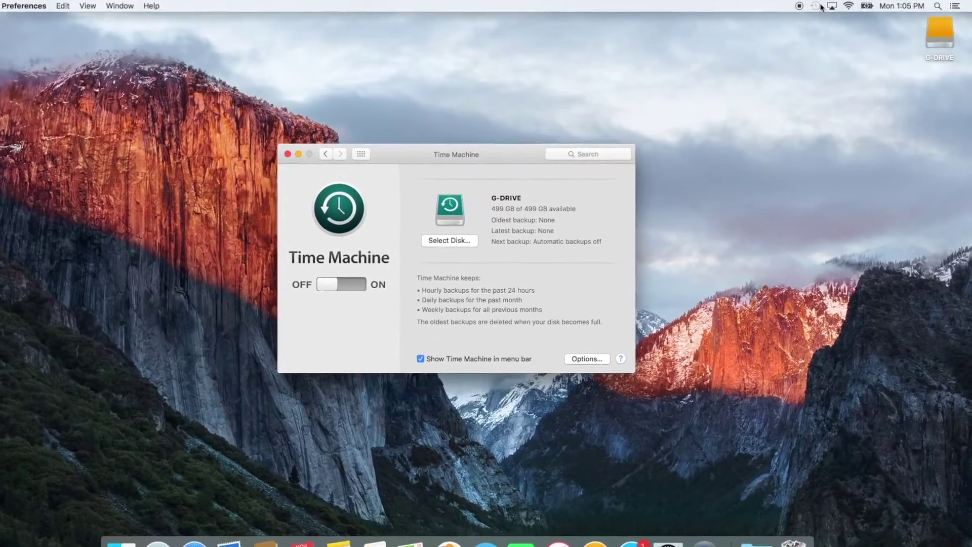
# Start Back Up Now from the menu-bar Time Machine menu, then reach Options.
pyautogui.click(822, 6)
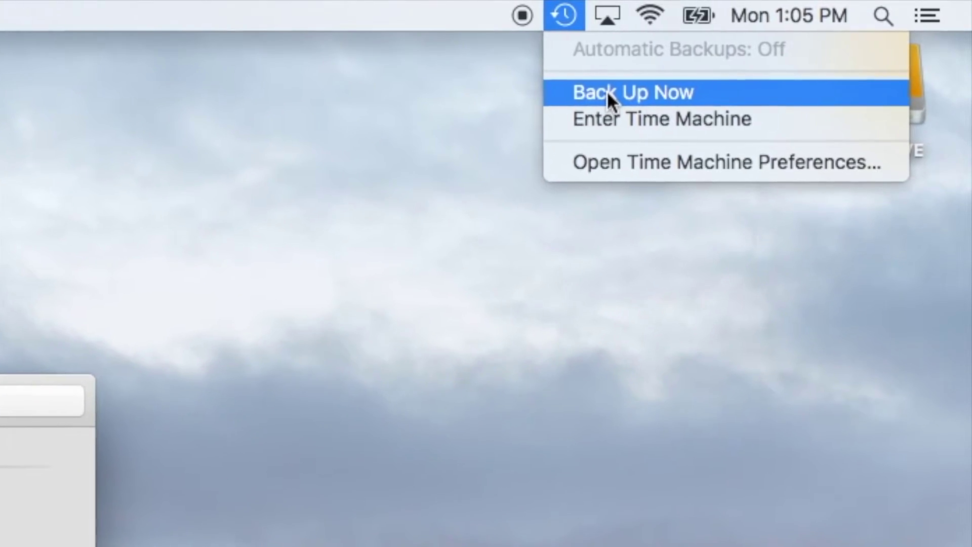
pyautogui.click(710, 68)
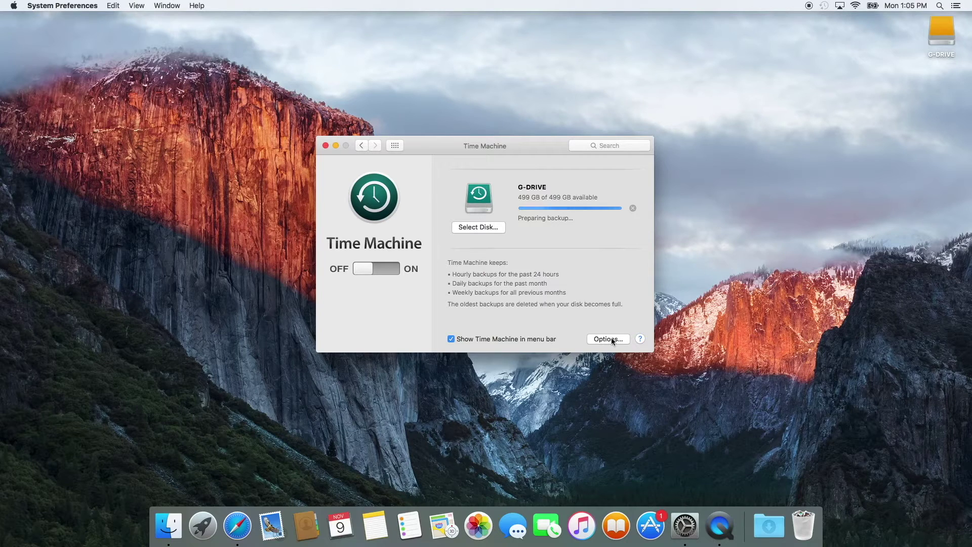
pyautogui.click(612, 340)
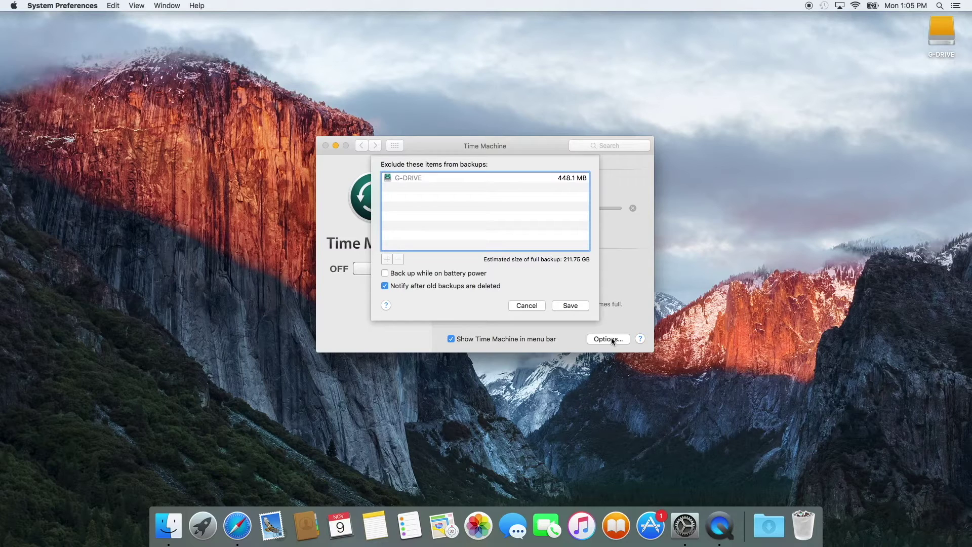
# Add Dictionary from Applications to the exclusion list and save.
pyautogui.click(385, 259)
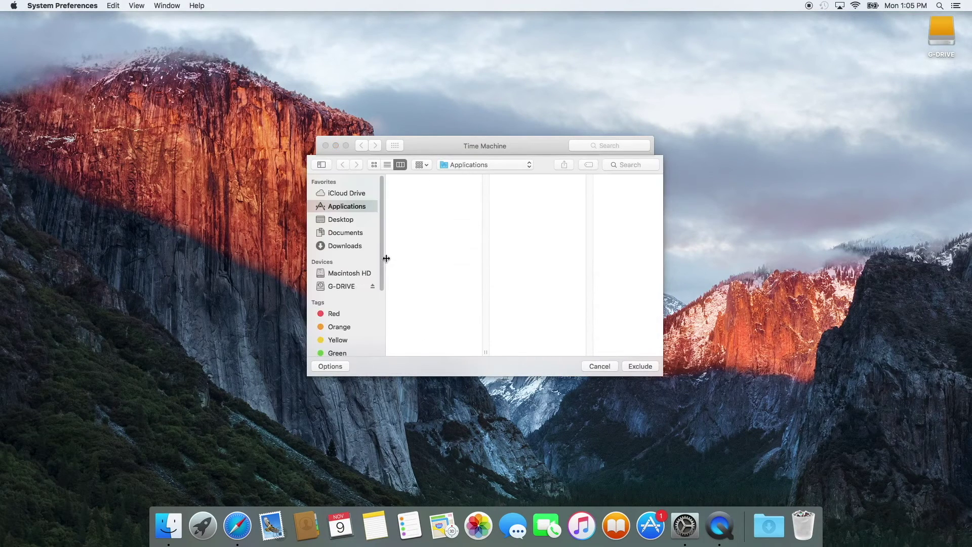
pyautogui.scroll(-1, 430, 259)
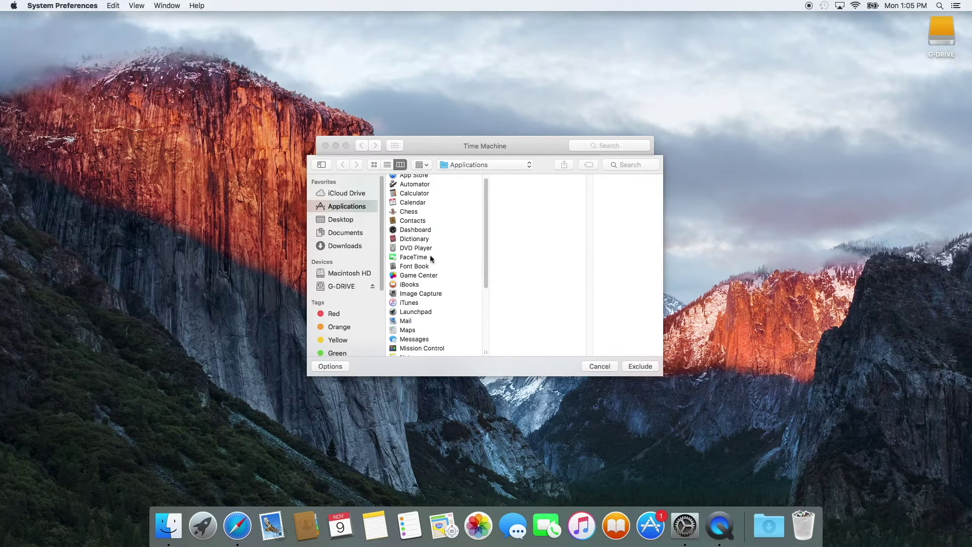
pyautogui.scroll(1, 430, 259)
pyautogui.click(422, 243)
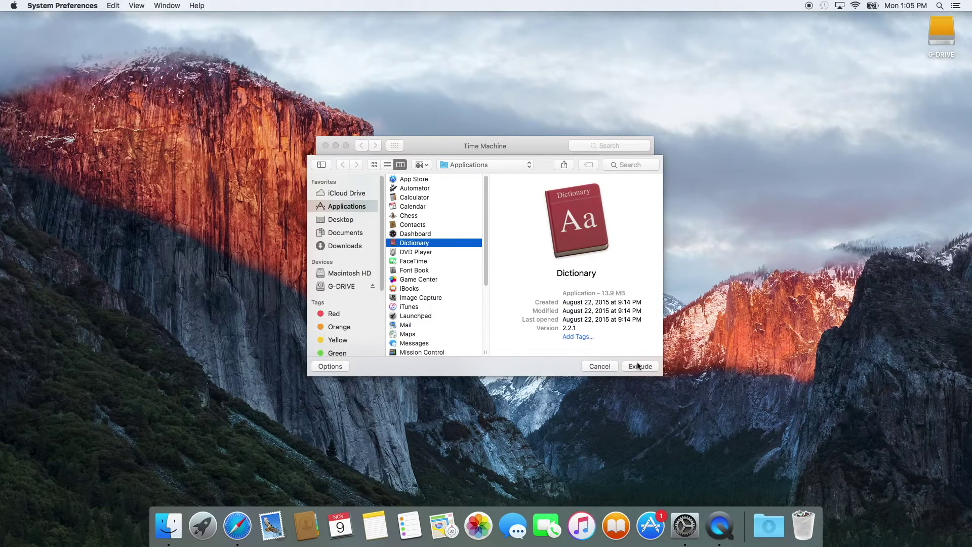
pyautogui.click(639, 366)
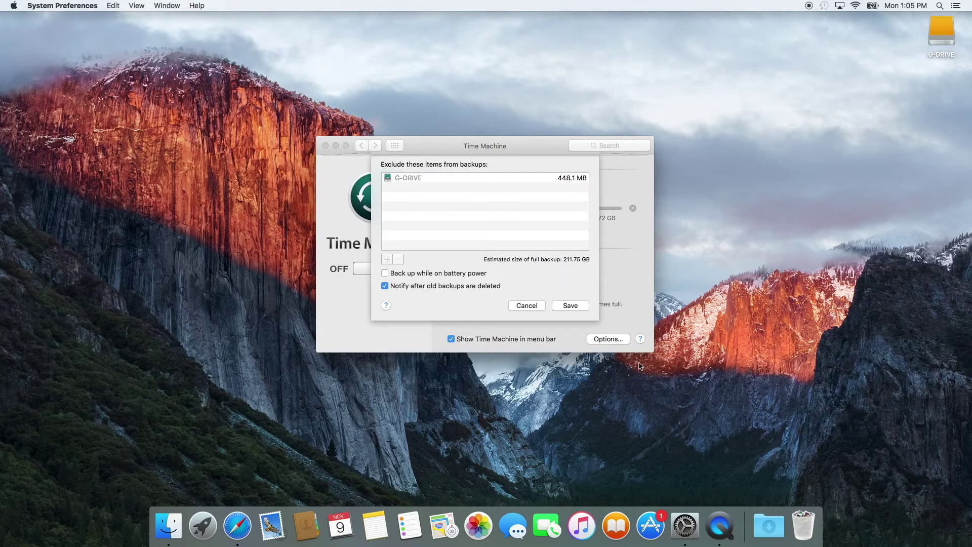
pyautogui.click(570, 305)
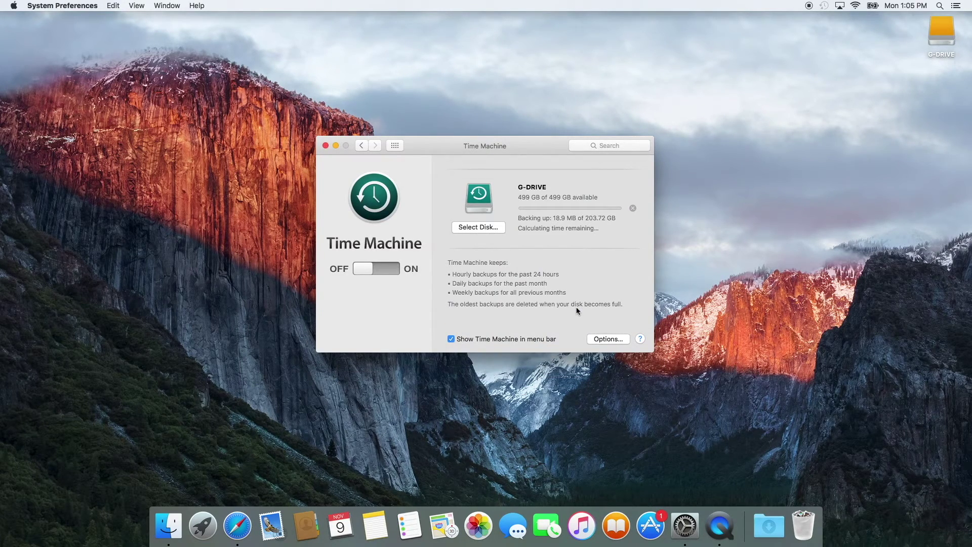